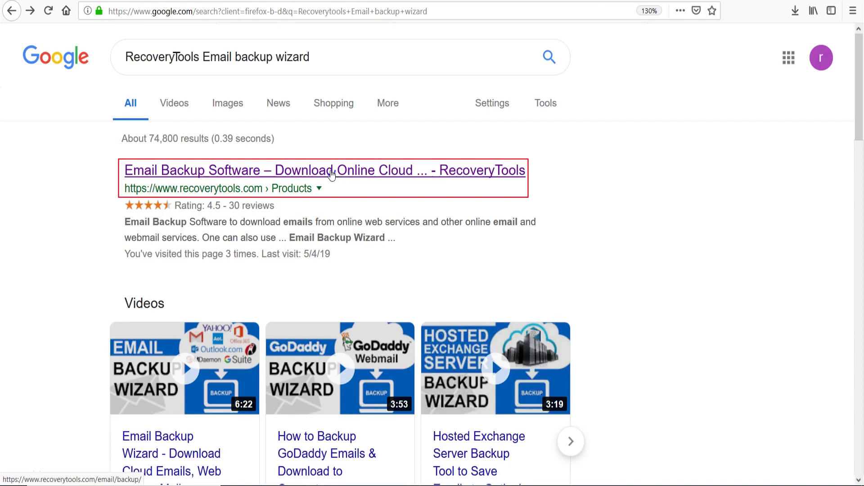
- Open the 'Email Backup Software – RecoveryTools' product page from the Google results
left_click(332, 175)
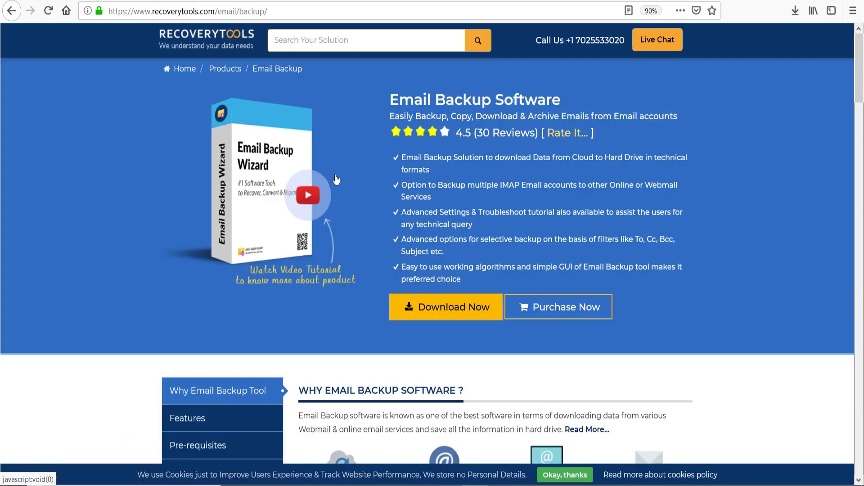
- Download and save the setup-email-backup.exe installer (17.7 MB), then open it from Firefox Downloads
left_click(436, 307)
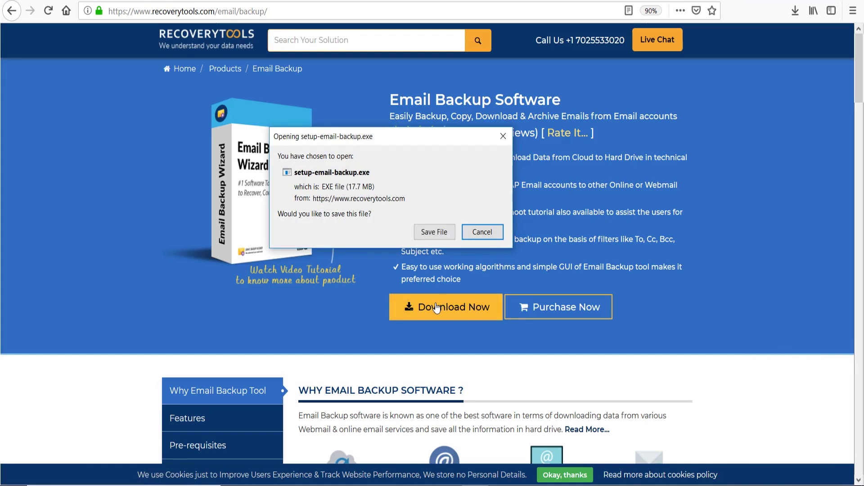
left_click(436, 233)
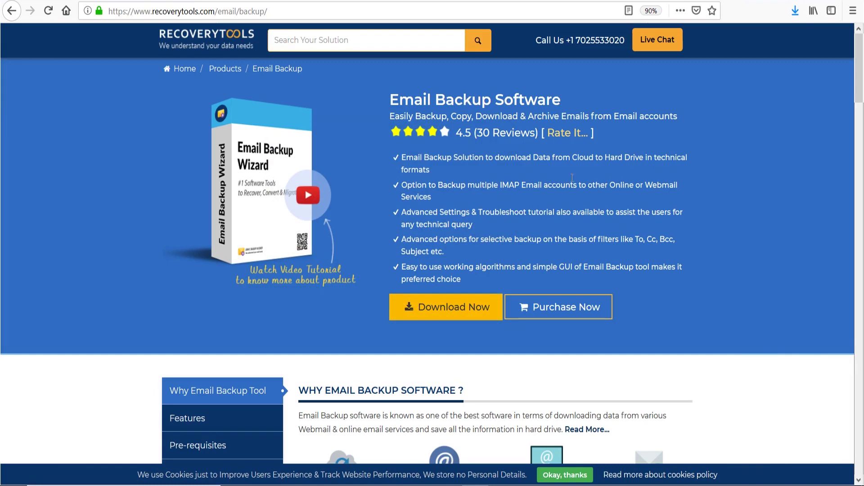
left_click(796, 11)
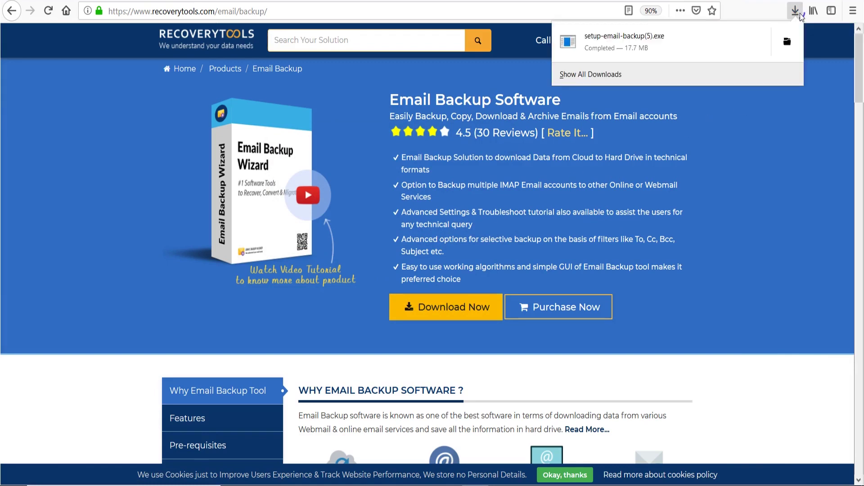
left_click(643, 47)
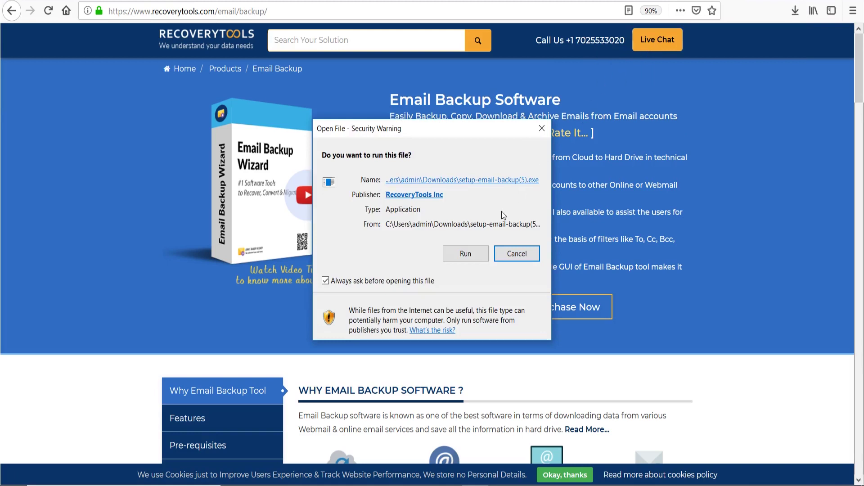
- Run setup, accept the licence, install Email Backup Wizard v8.2.5 to the default folder, and launch it
left_click(485, 261)
left_click(453, 263)
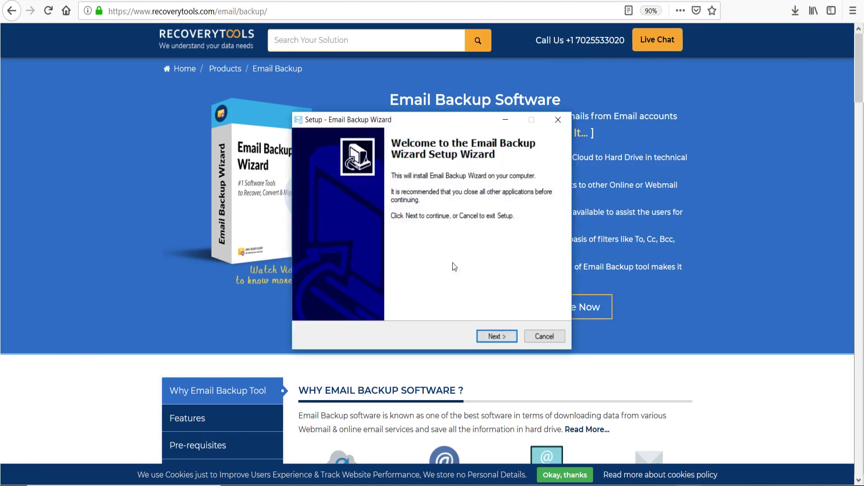
left_click(507, 339)
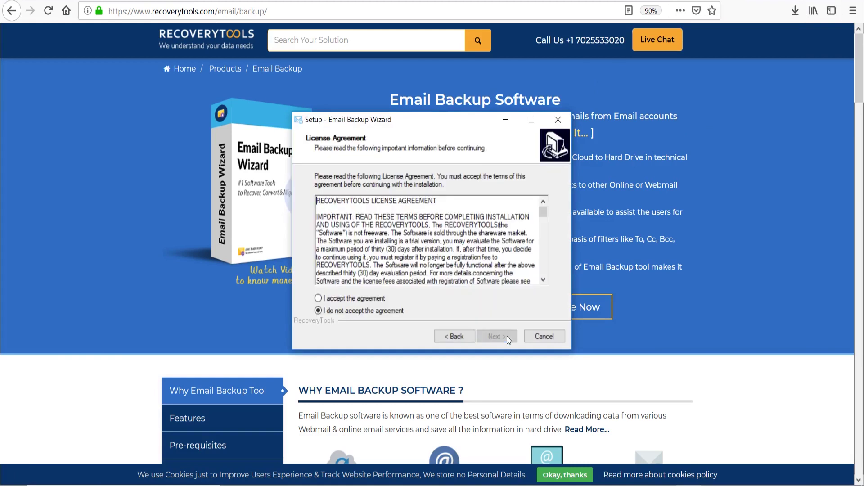
left_click(319, 299)
left_click(510, 339)
left_click(509, 340)
left_click(509, 339)
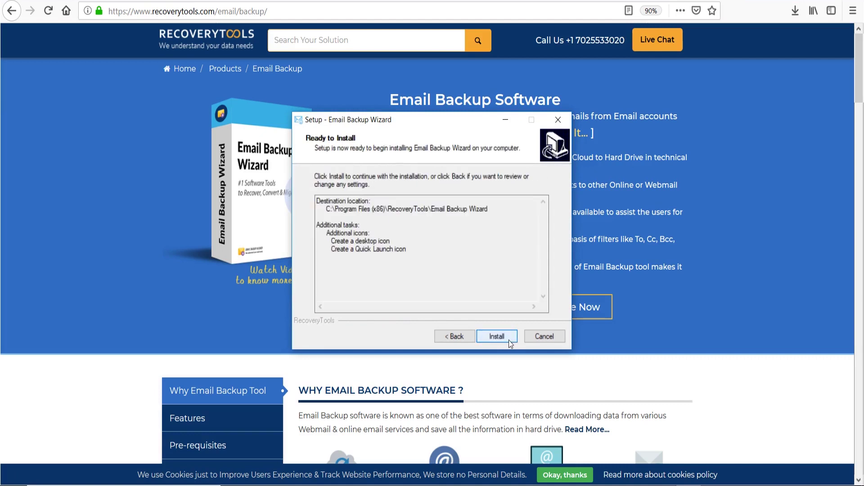
left_click(509, 340)
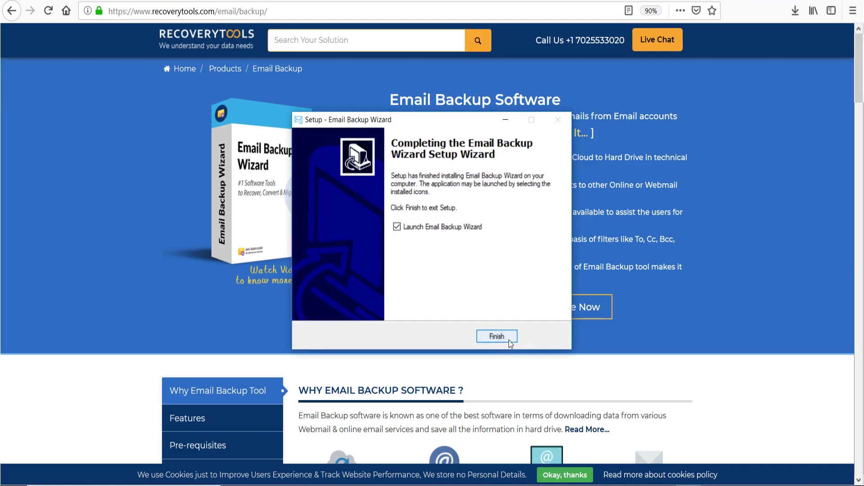
left_click(499, 338)
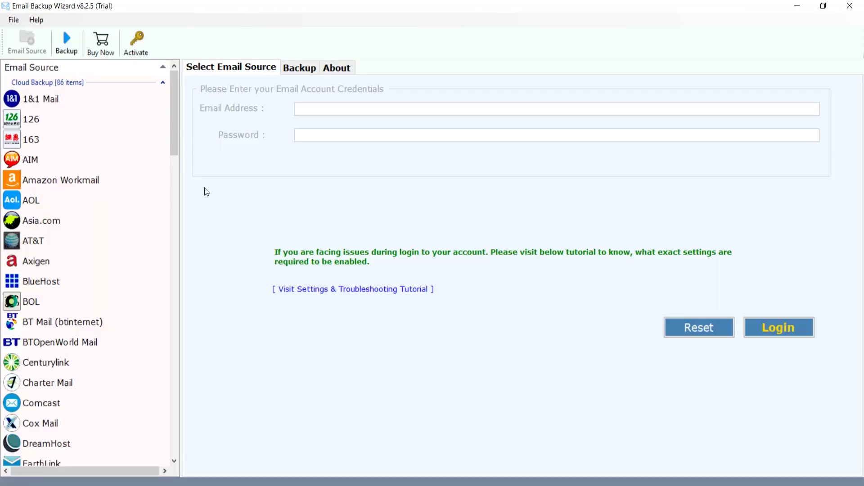
- Pick Rackspace as the email source, enter the account's email address and password, and log in
left_click_drag(174, 136, 164, 324)
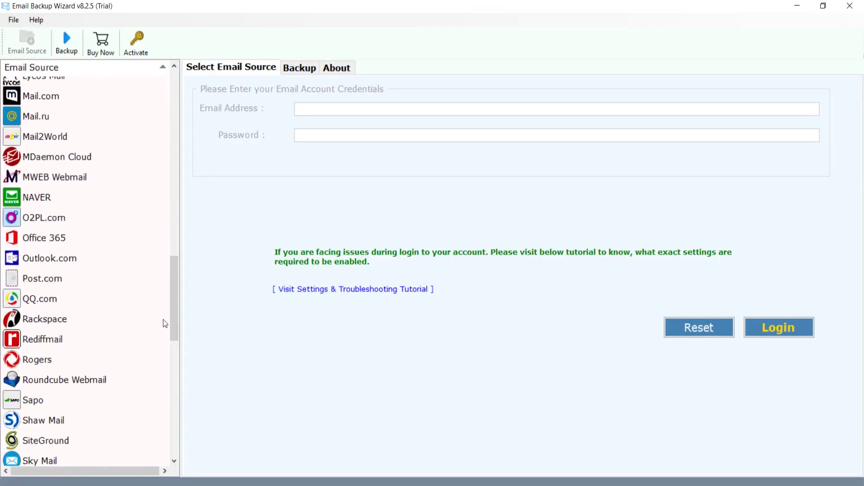
left_click(87, 324)
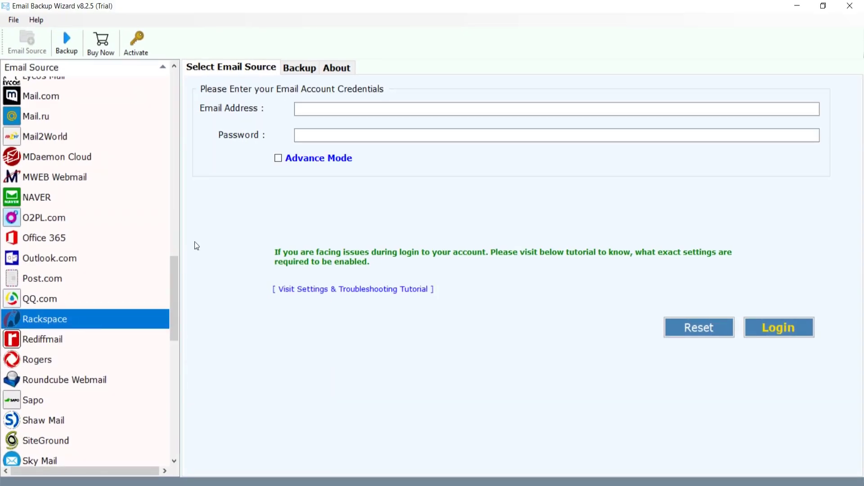
left_click(300, 110)
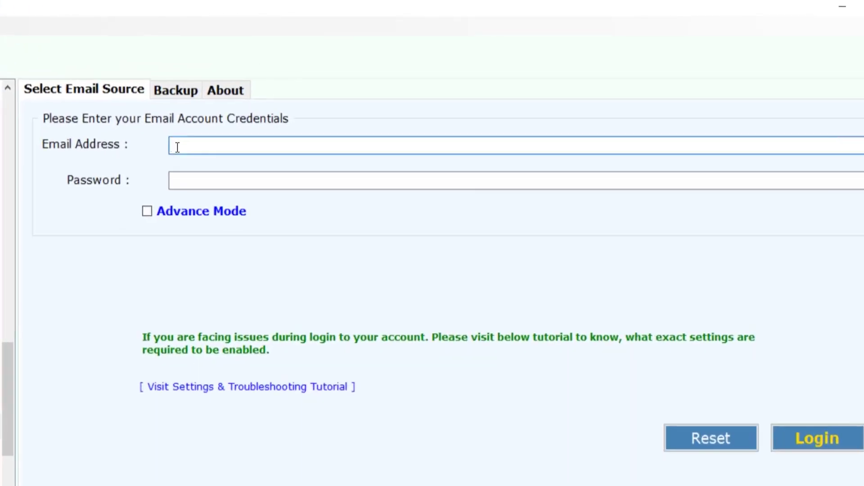
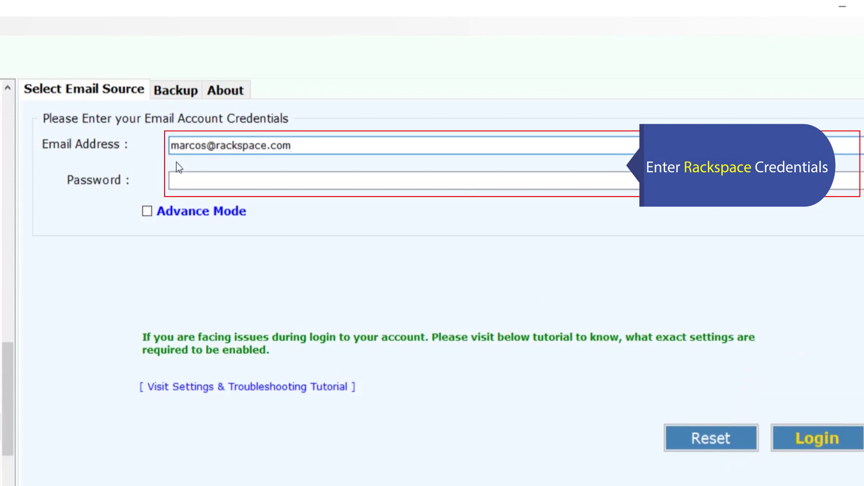
left_click(177, 181)
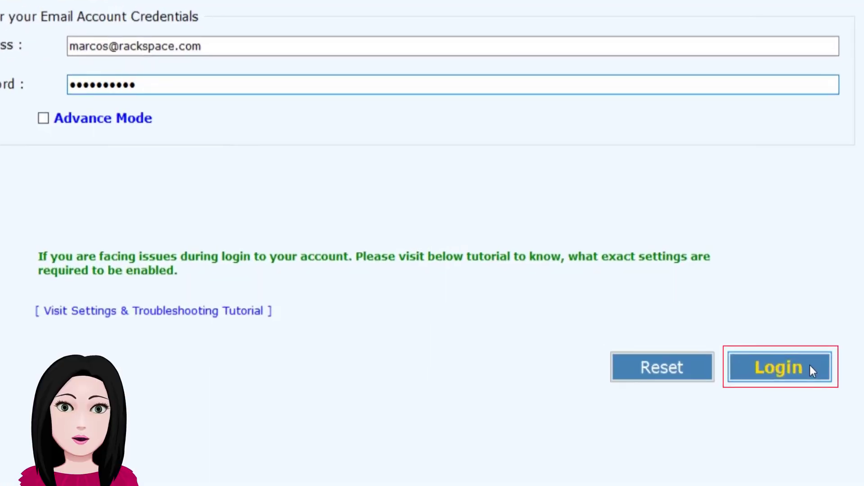
left_click(810, 366)
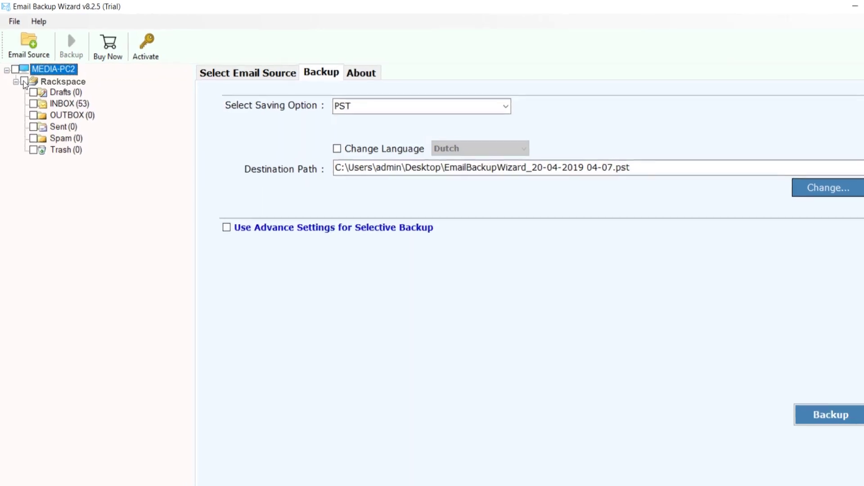
- Tick the Rackspace mailbox with its six folders and change the saving option from PST to Gmail
left_click(30, 105)
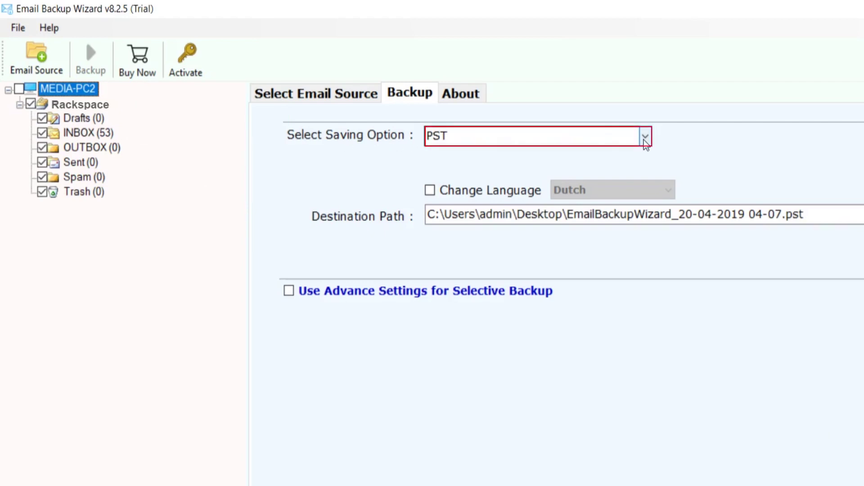
left_click(646, 138)
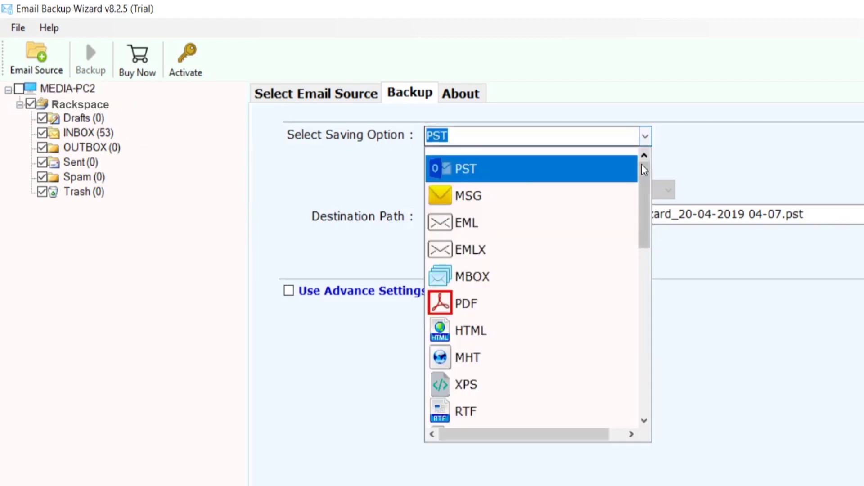
left_click_drag(645, 183, 644, 295)
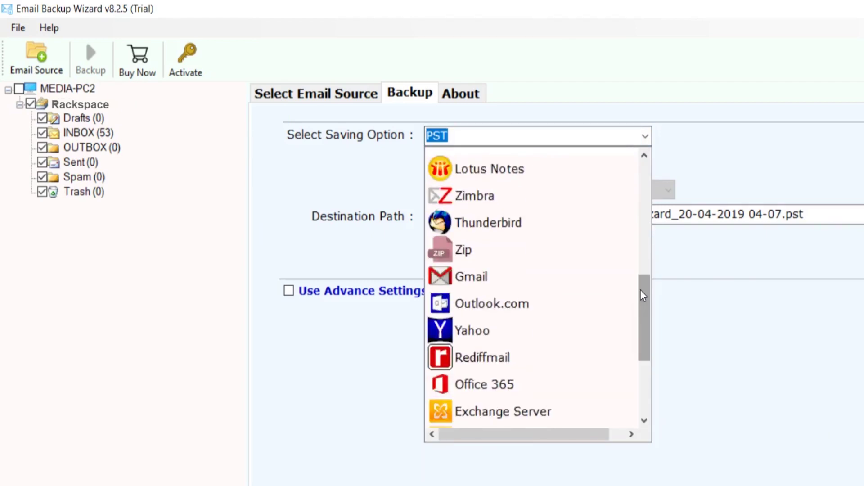
left_click(550, 274)
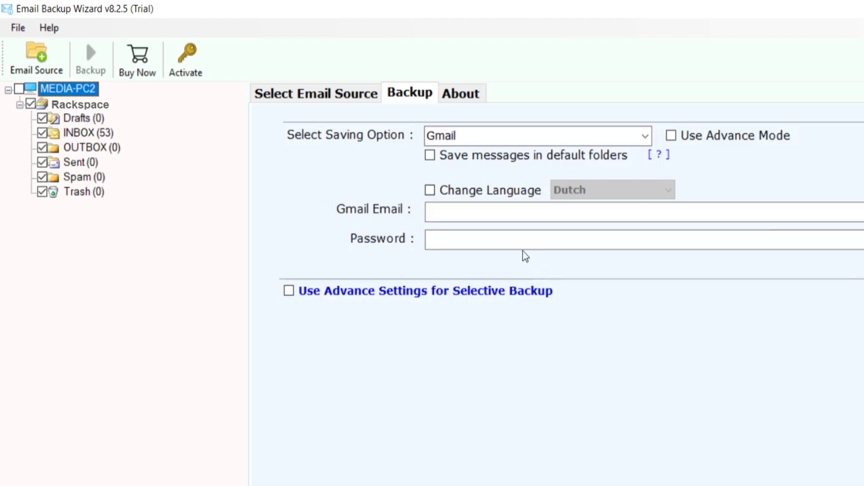
left_click(430, 155)
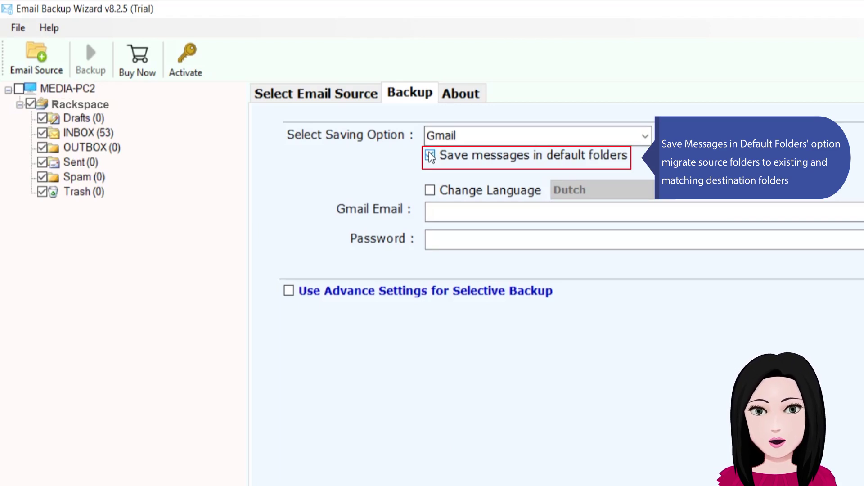
left_click(433, 206)
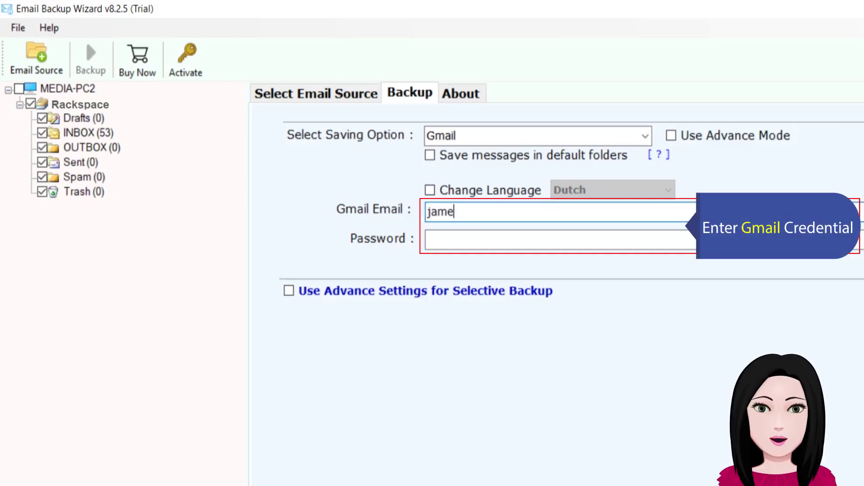
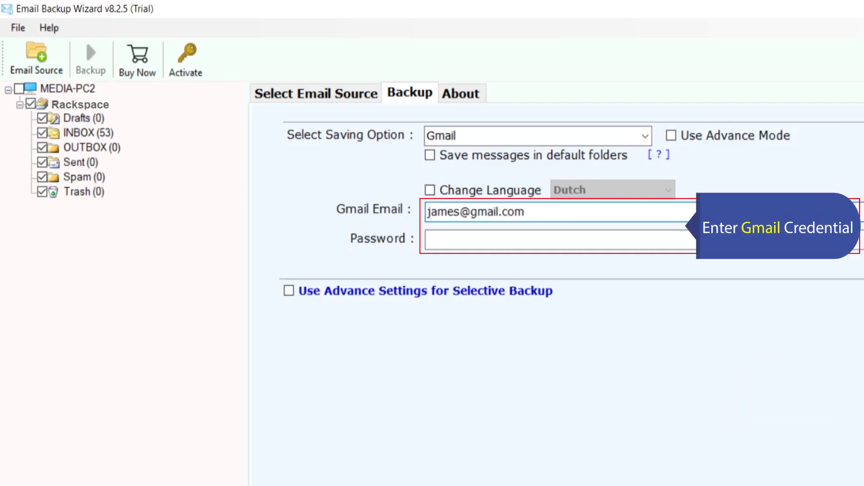
left_click(435, 236)
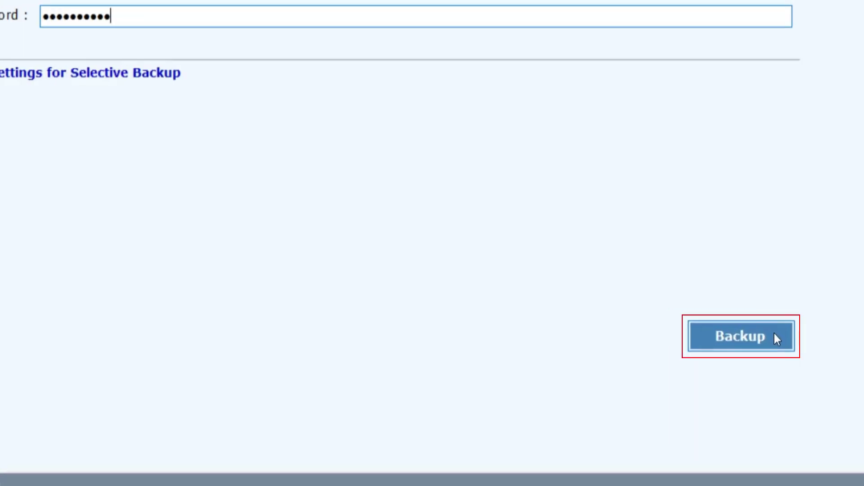
left_click(775, 334)
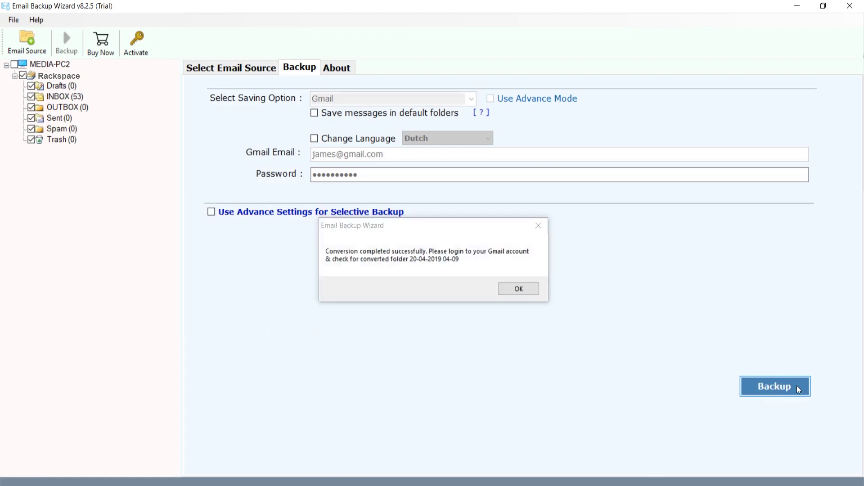
left_click(529, 295)
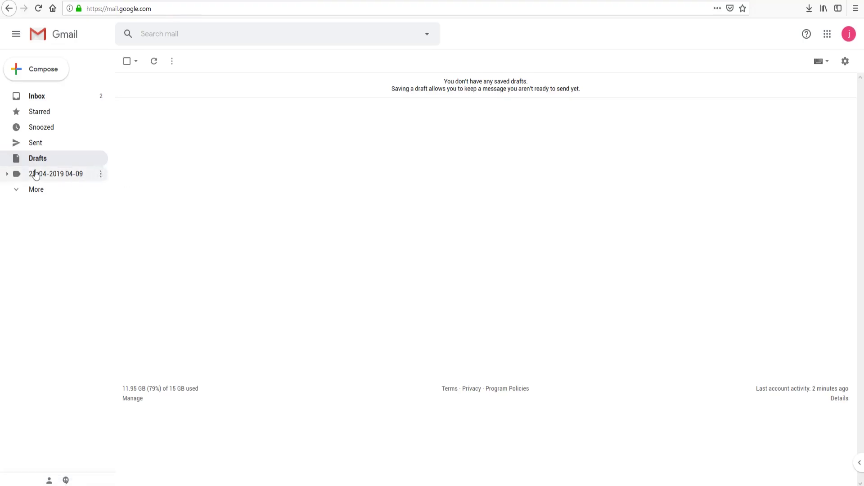
left_click(8, 175)
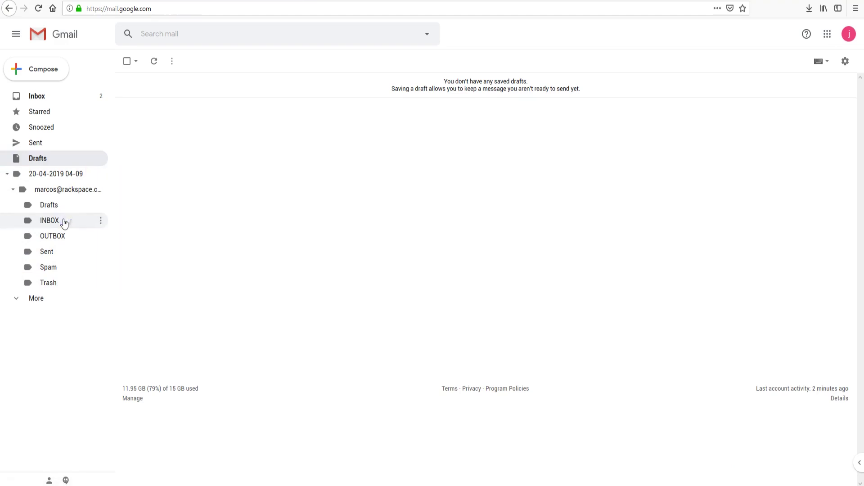
left_click(64, 221)
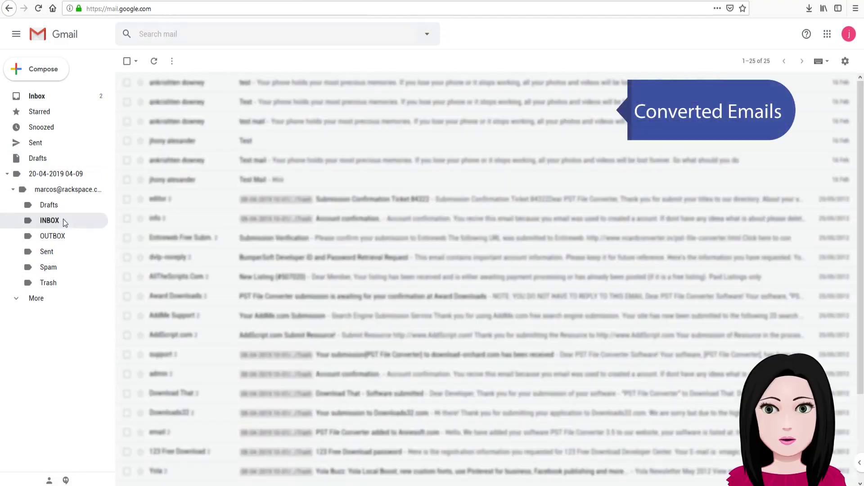